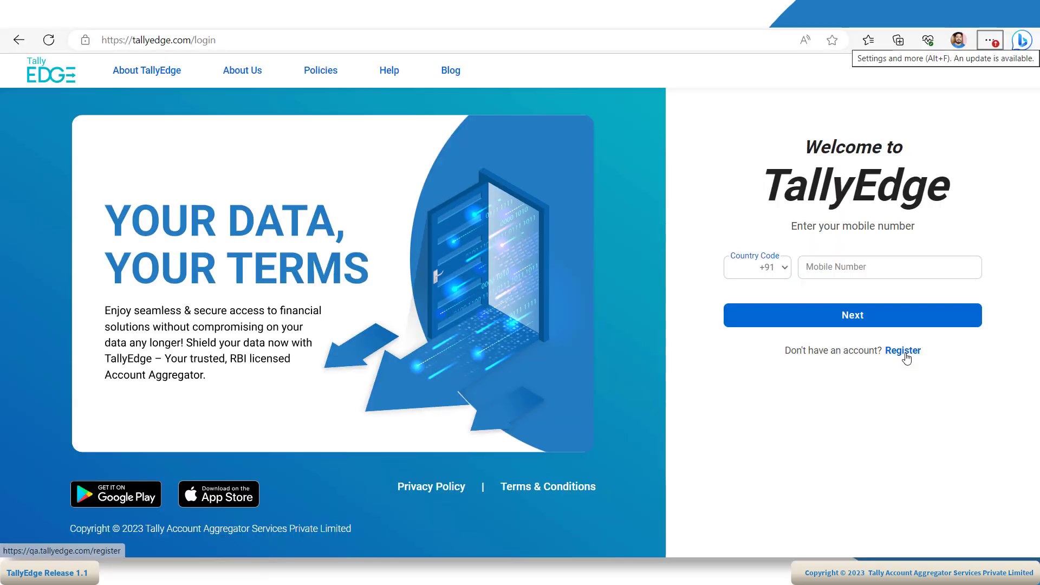
- Start a new Individual registration and enter the user's name, mobile number, e-mail ID and VUA
left_click(903, 351)
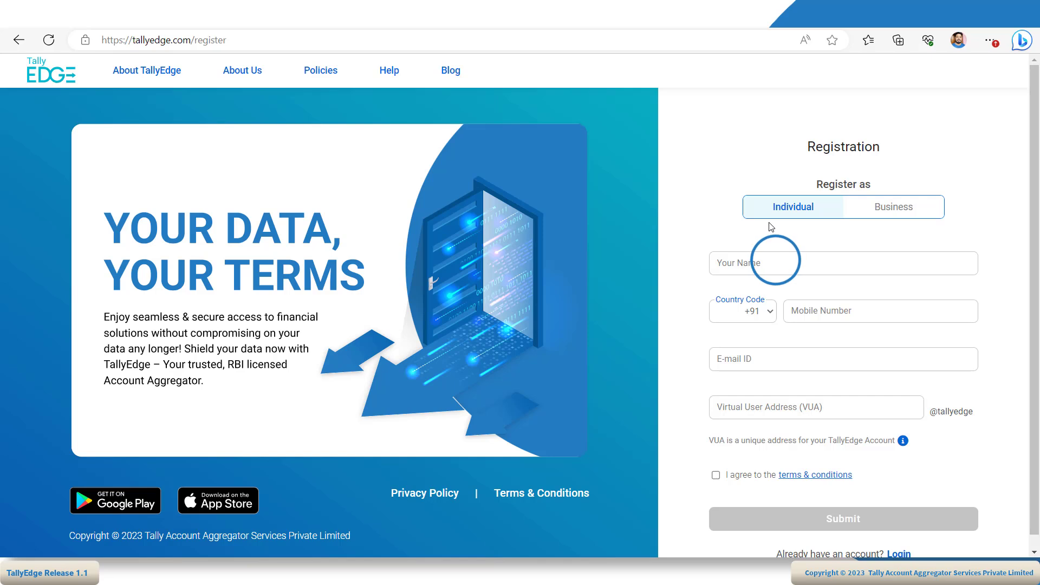
left_click(778, 260)
type("Priya")
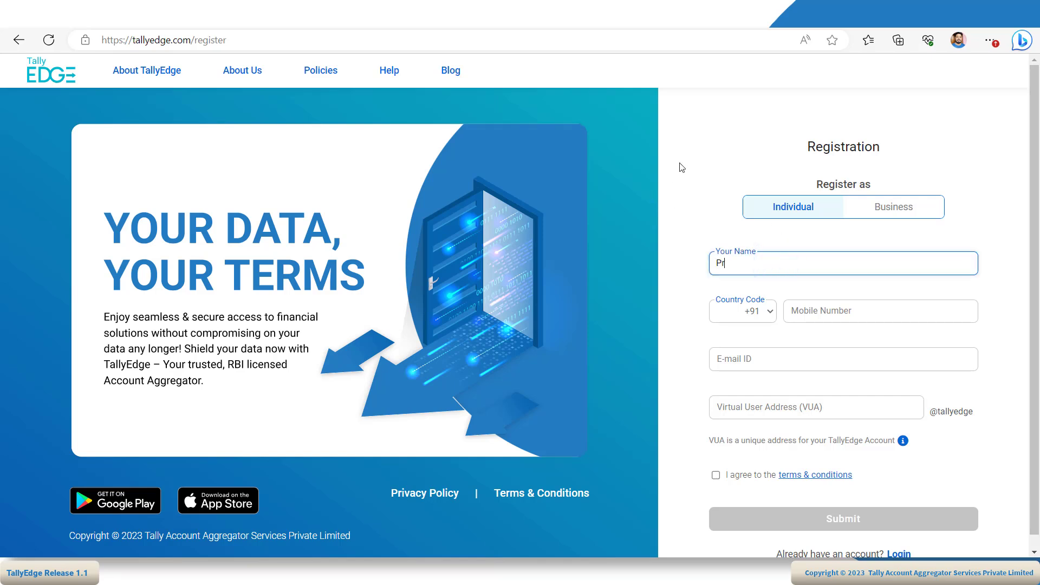
left_click(888, 314)
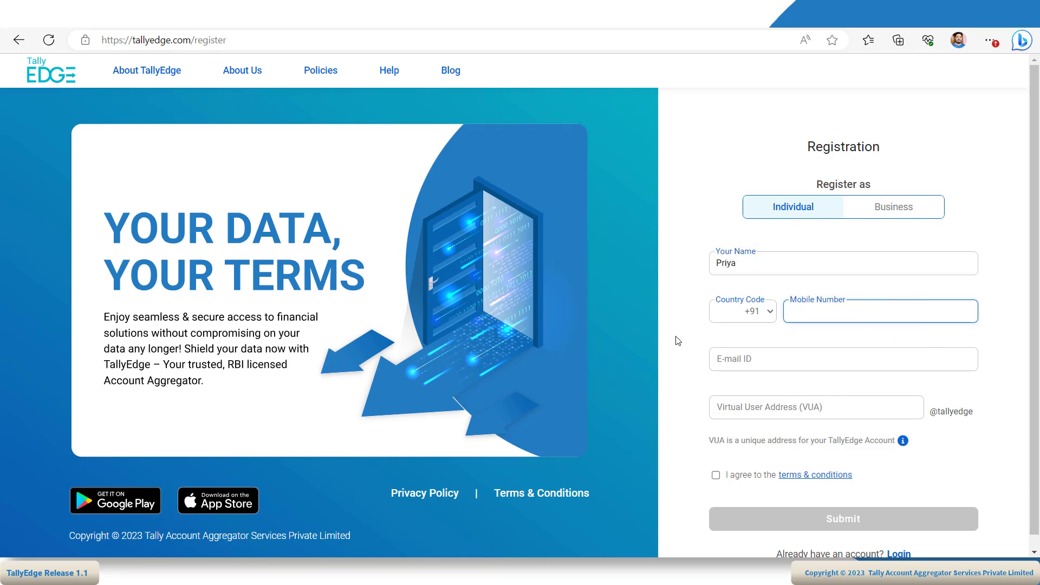
type("8xxxxxxxx2")
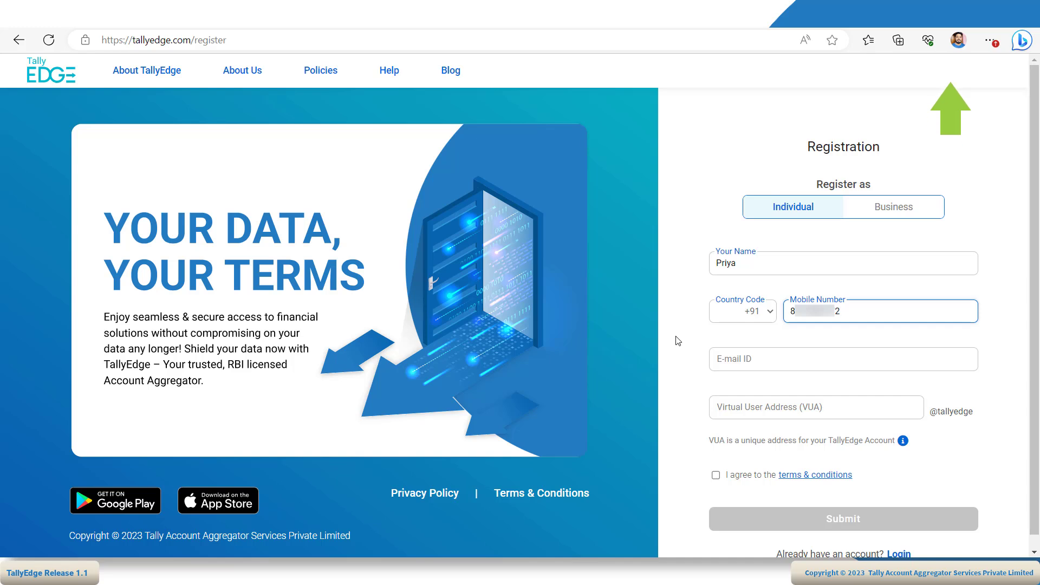
left_click(755, 360)
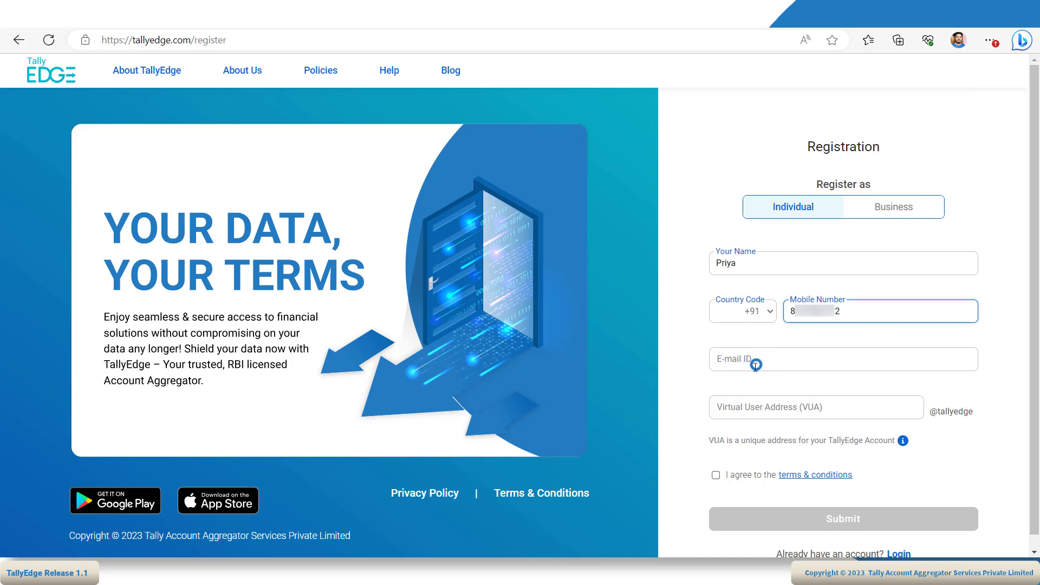
key("Tab")
type("priya")
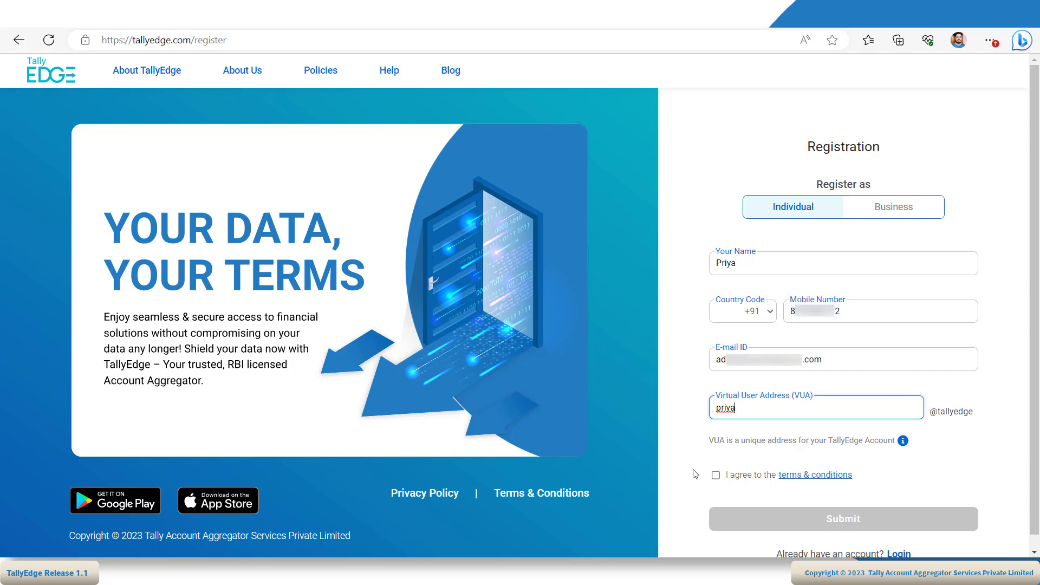
- Review the terms and conditions, tick I agree, and submit the individual registration
left_click(837, 475)
scroll(977, 206, "down", 15)
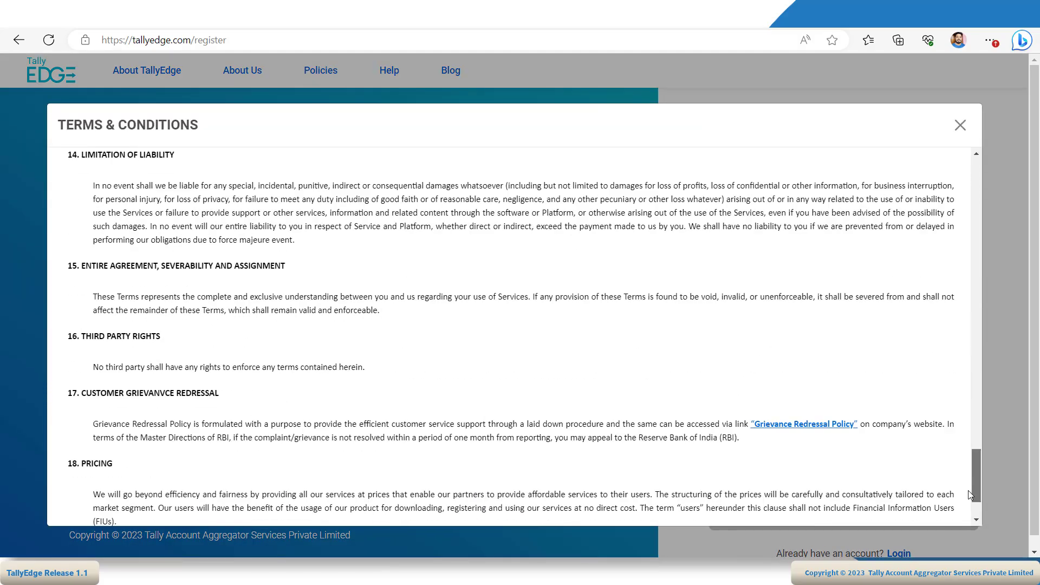
left_click(960, 123)
left_click(715, 475)
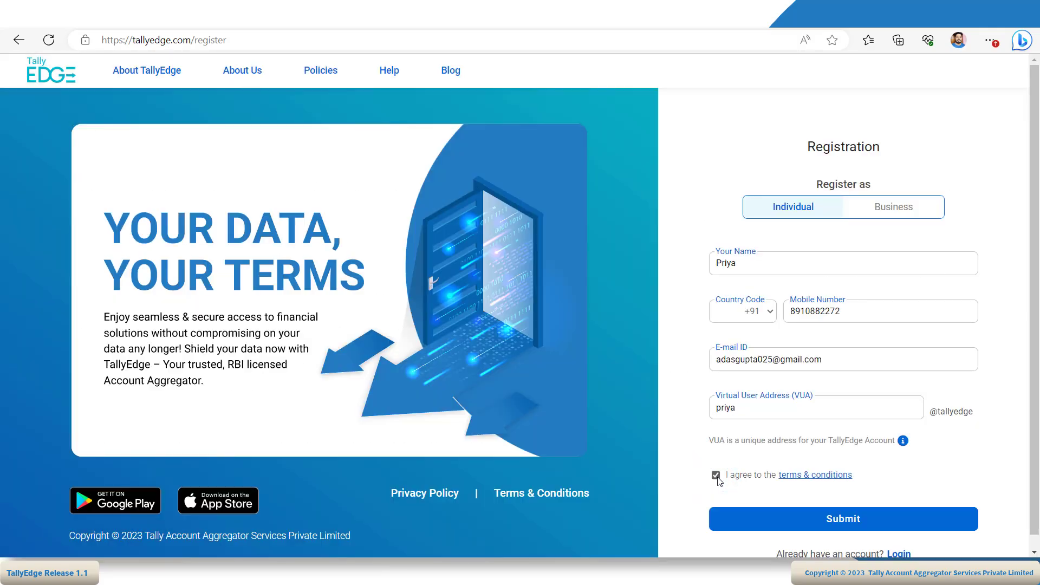
left_click(834, 517)
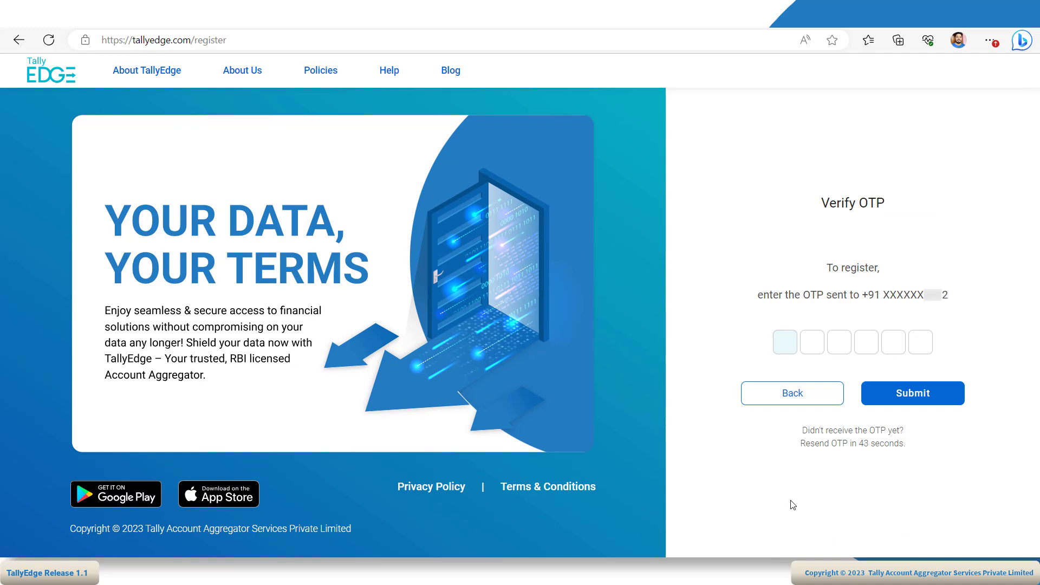
- Confirm the mobile OTP and the e-mail OTP, then log out of the individual account
type("1")
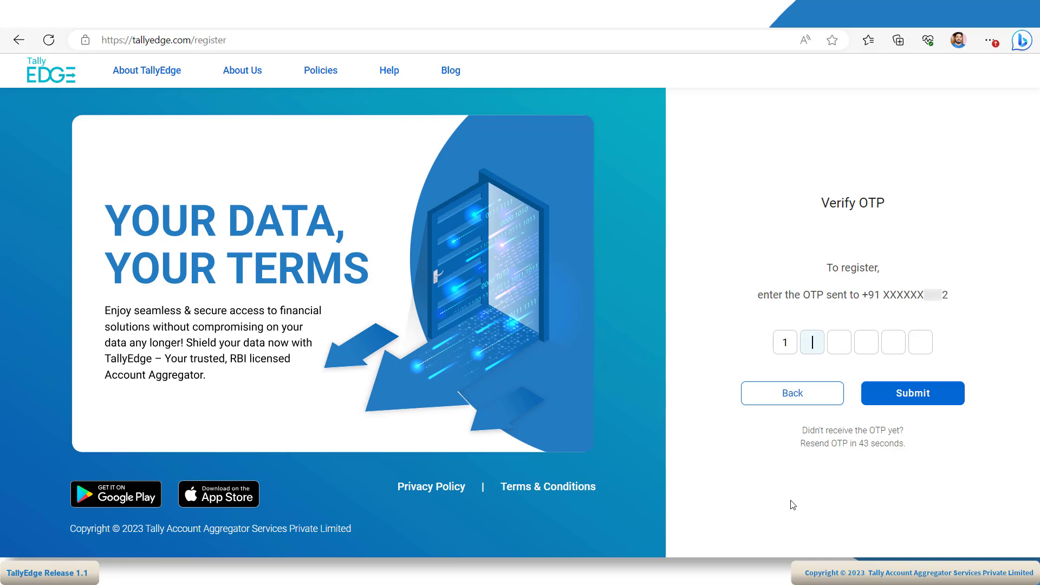
type("23456")
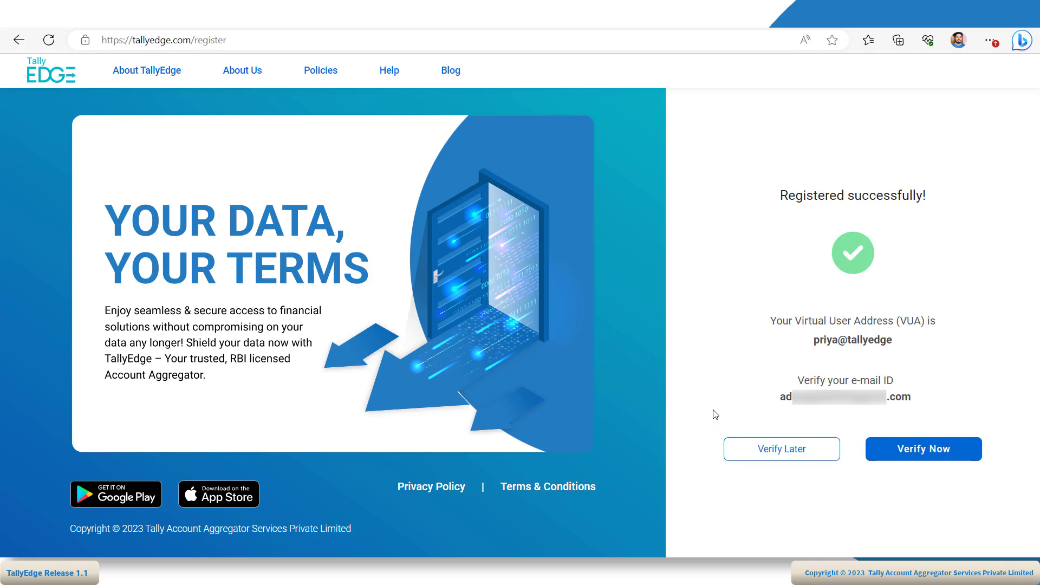
left_click(934, 450)
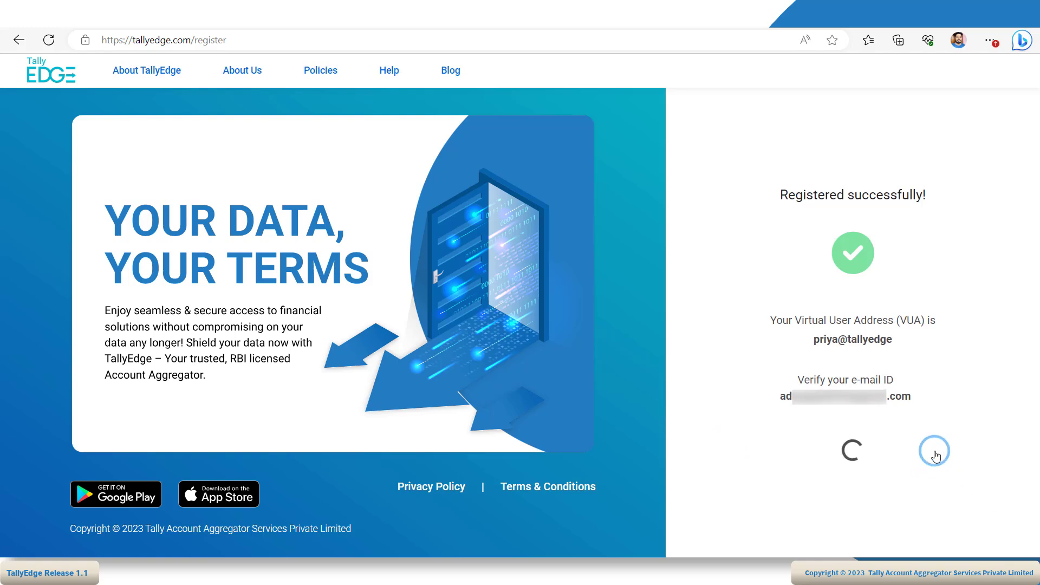
type("123456")
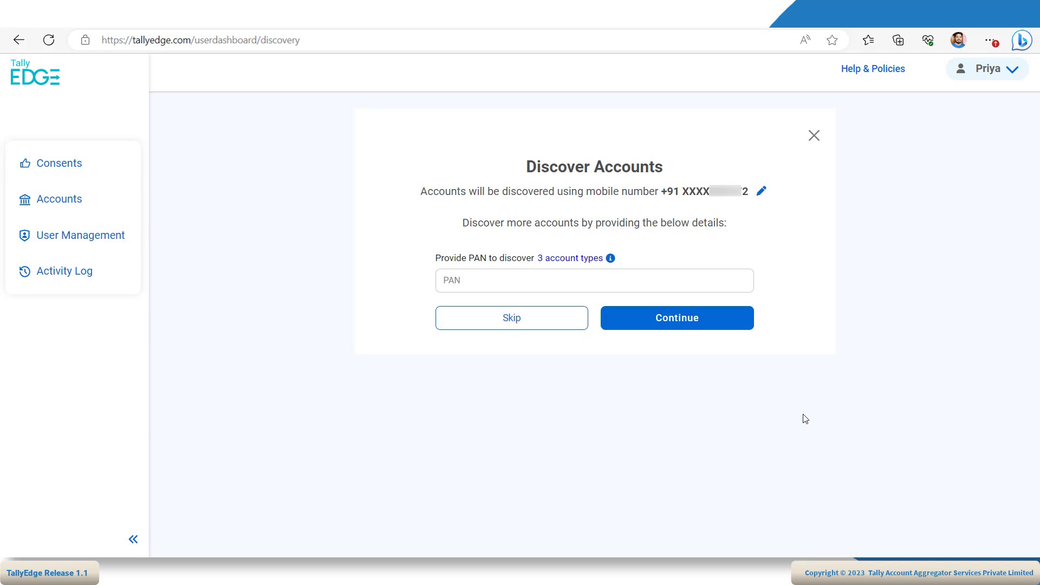
left_click(1009, 77)
left_click(957, 177)
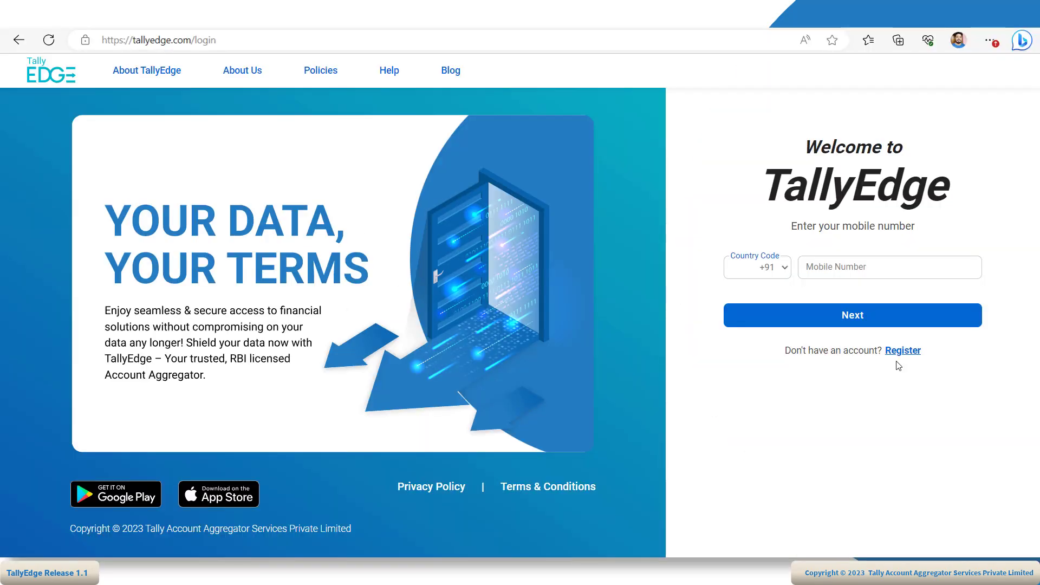
- Start a Business registration with the contact person's name and mobile number
left_click(902, 352)
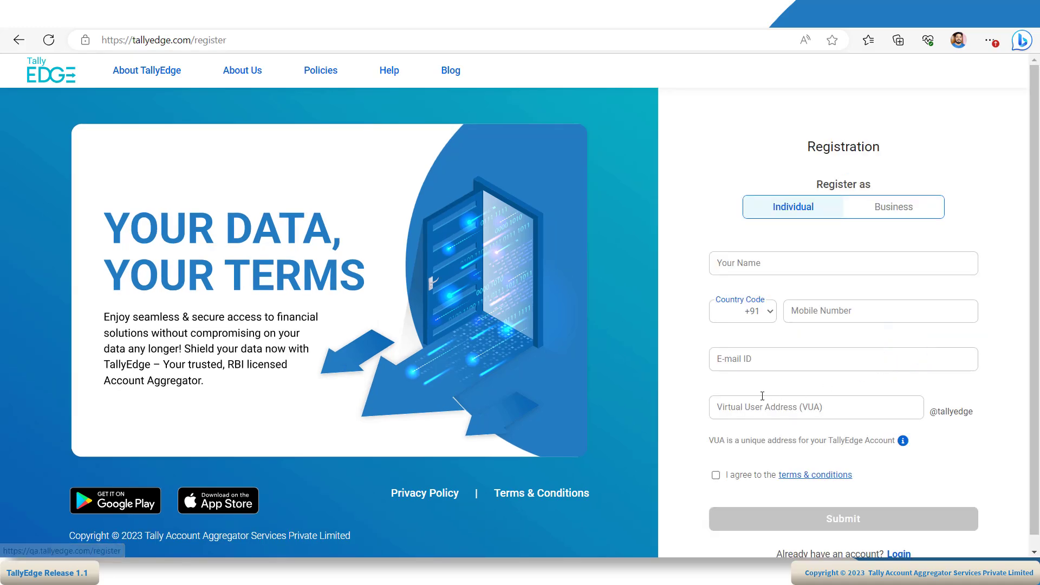
left_click(899, 208)
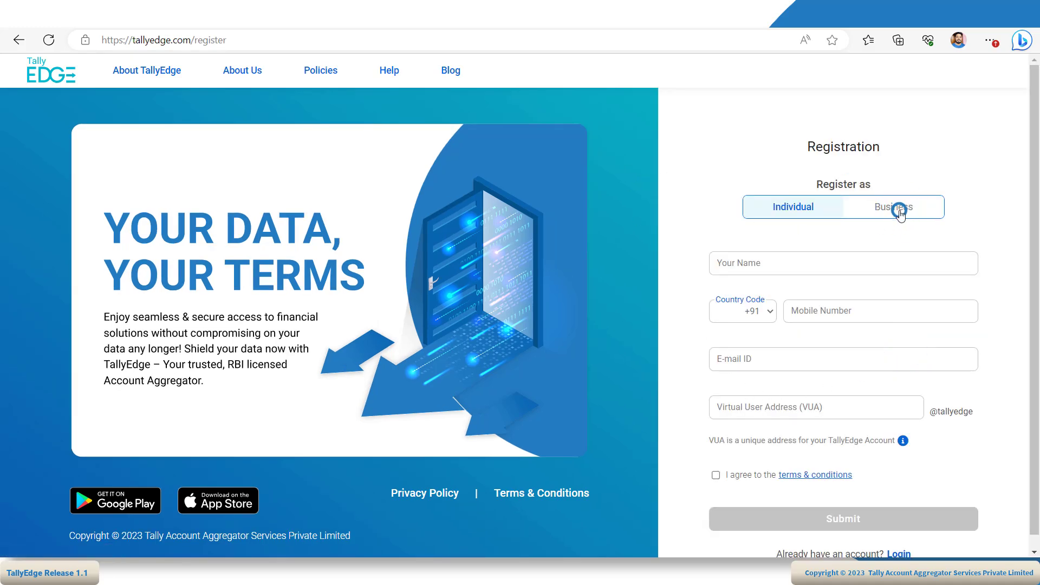
left_click(737, 267)
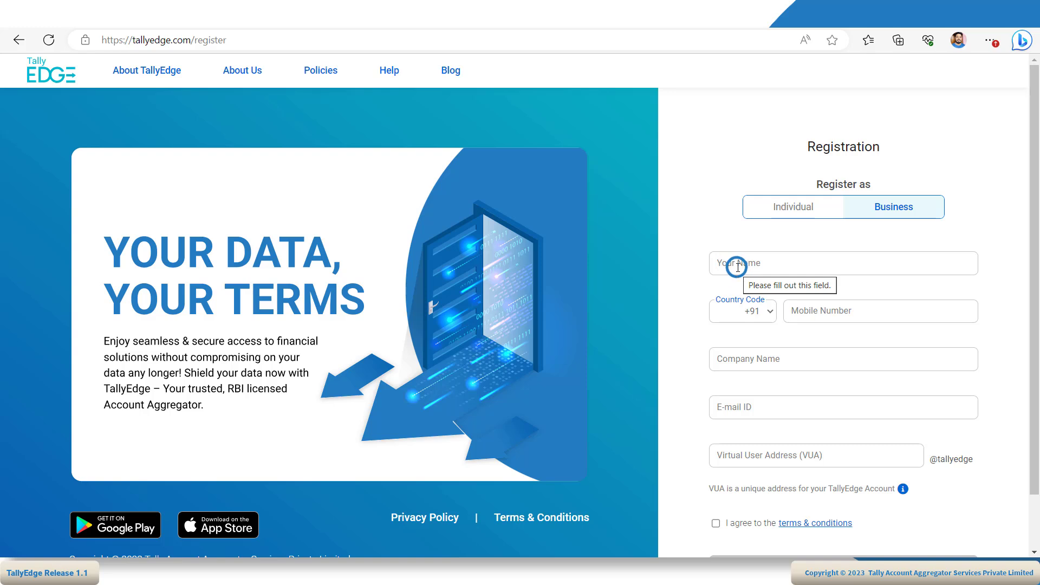
type("Ganes")
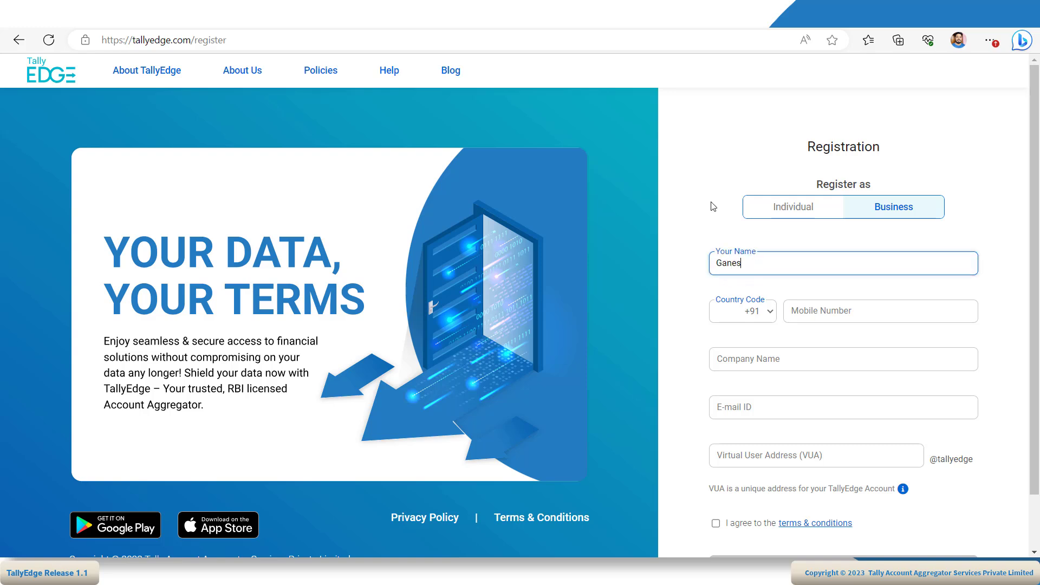
type("h")
left_click(964, 311)
type("8xxxxxxxx2")
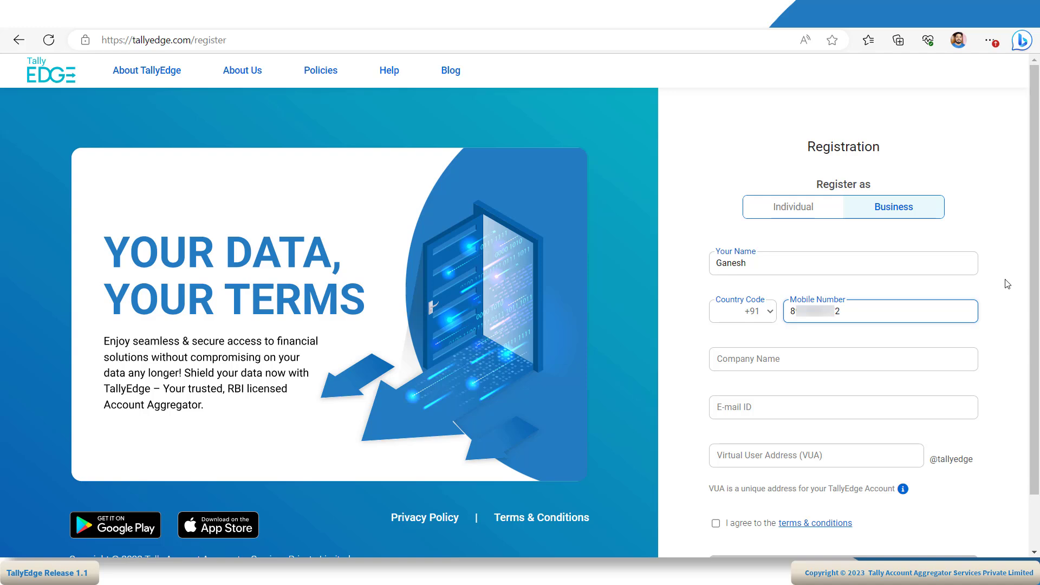
- Enter company name 'National Enterprise', the company e-mail ID and the chosen VUA
left_click(958, 362)
type("National Enterprises Pvt. Ltd.")
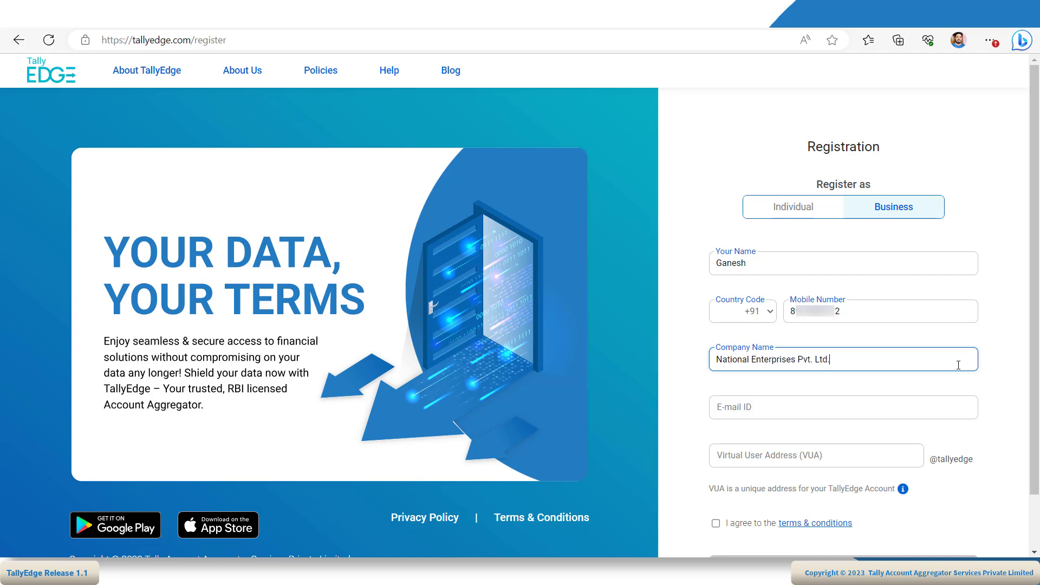
key("Tab")
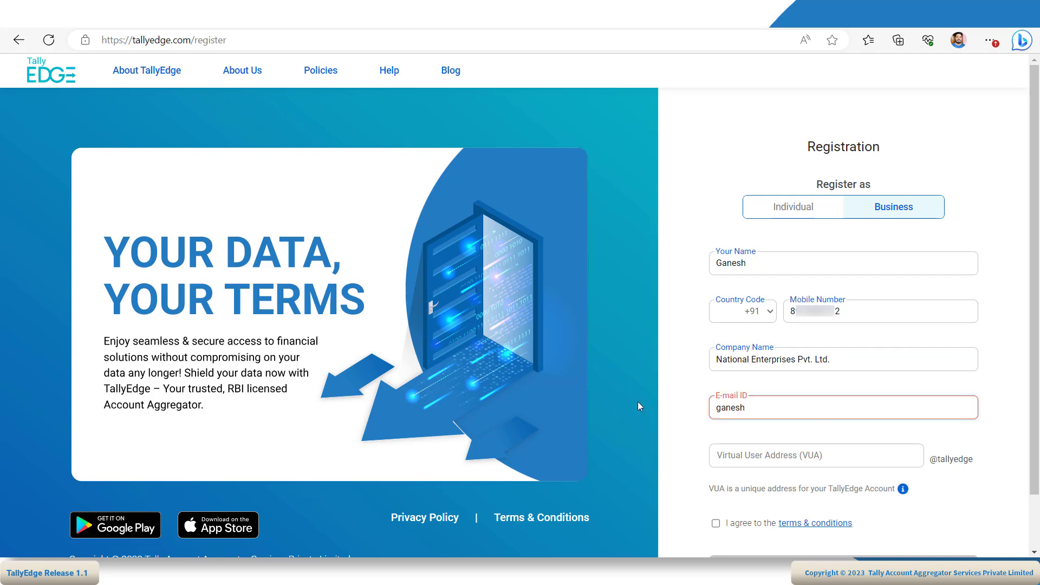
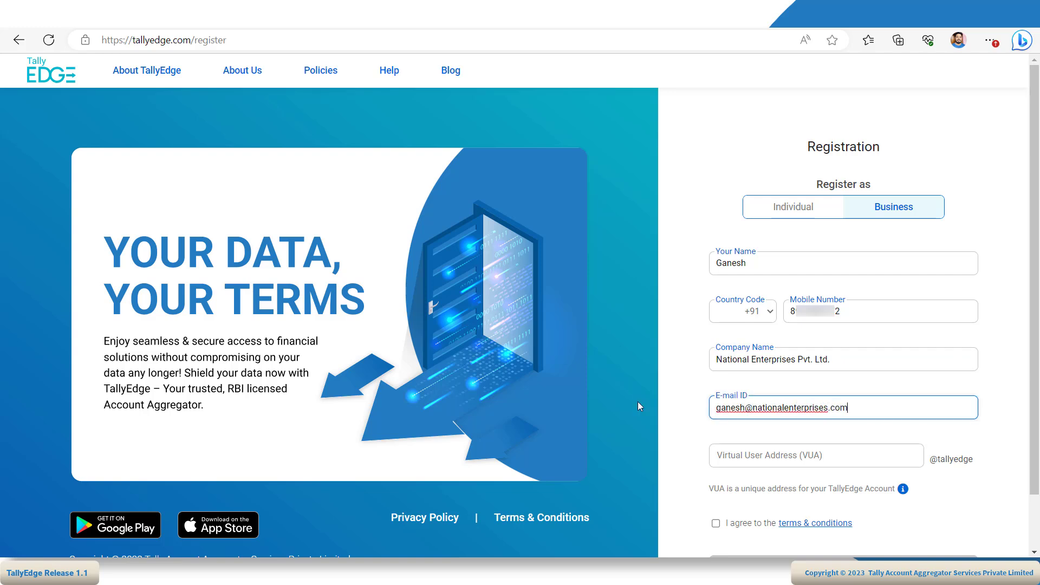
key("Tab")
type("ga")
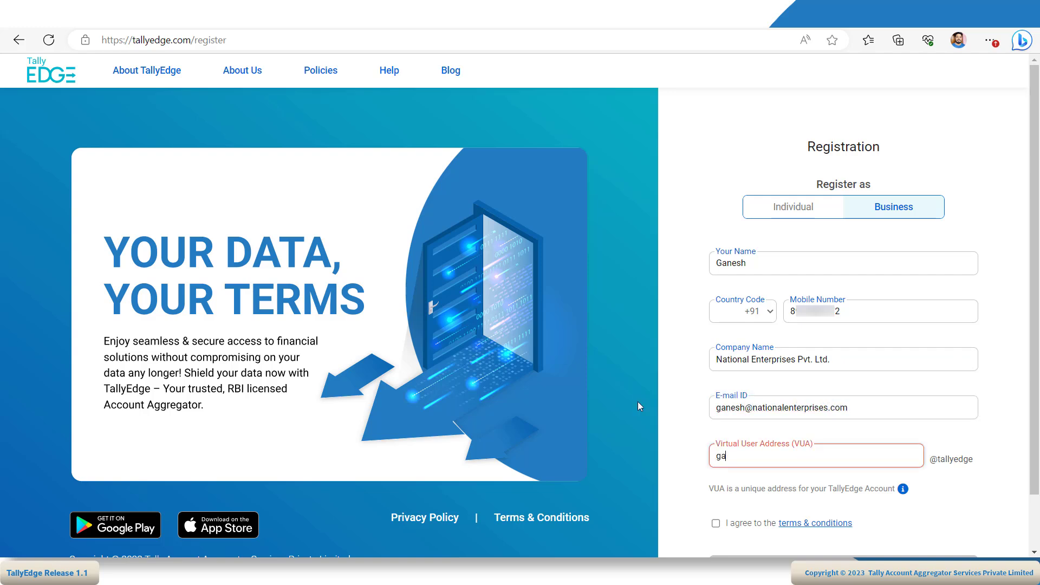
type("nesh")
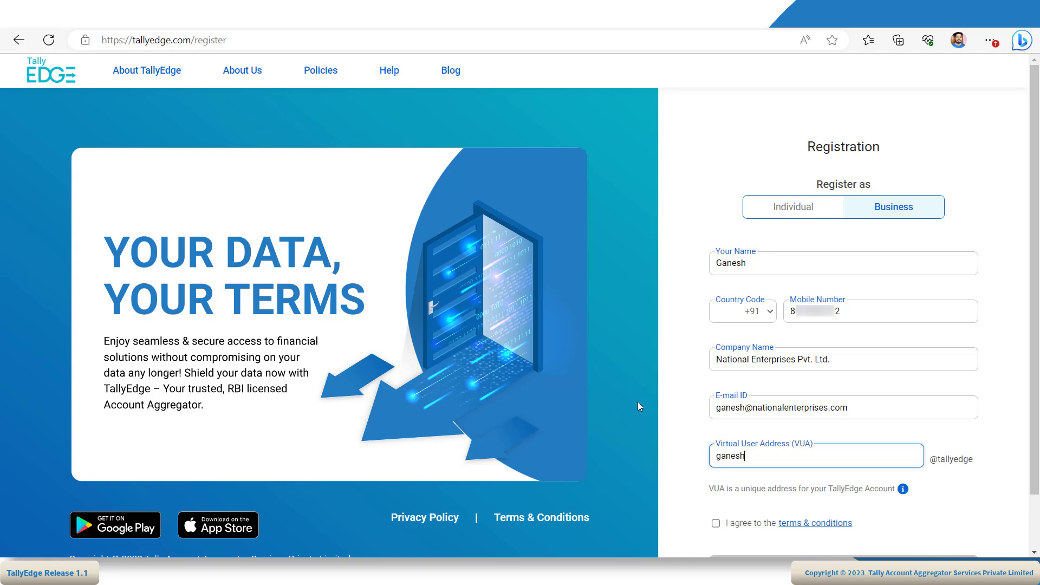
- Review the terms and conditions and tick I agree
left_click(804, 525)
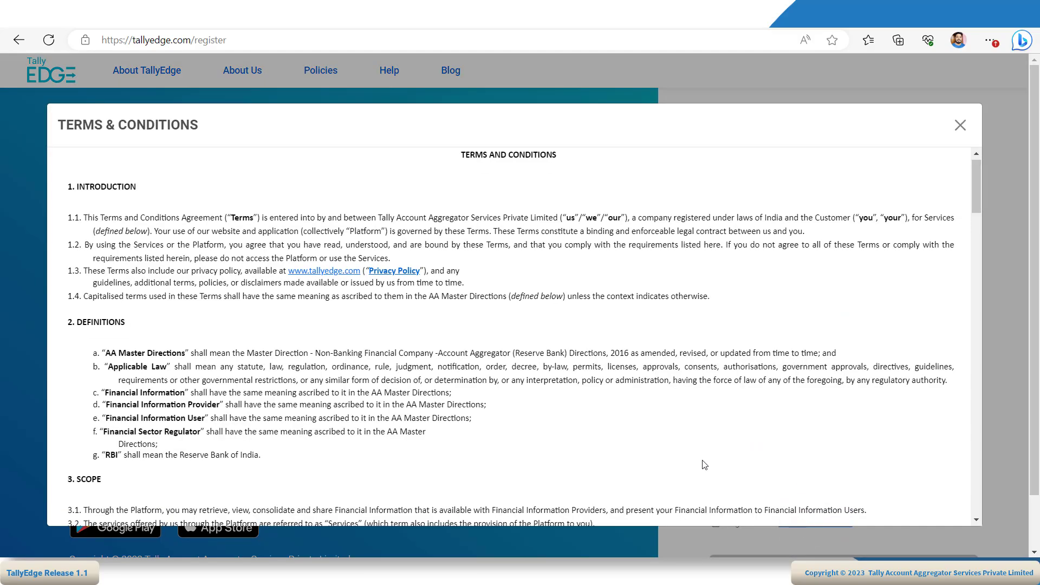
left_click_drag(977, 161, 969, 498)
left_click(960, 125)
left_click(715, 522)
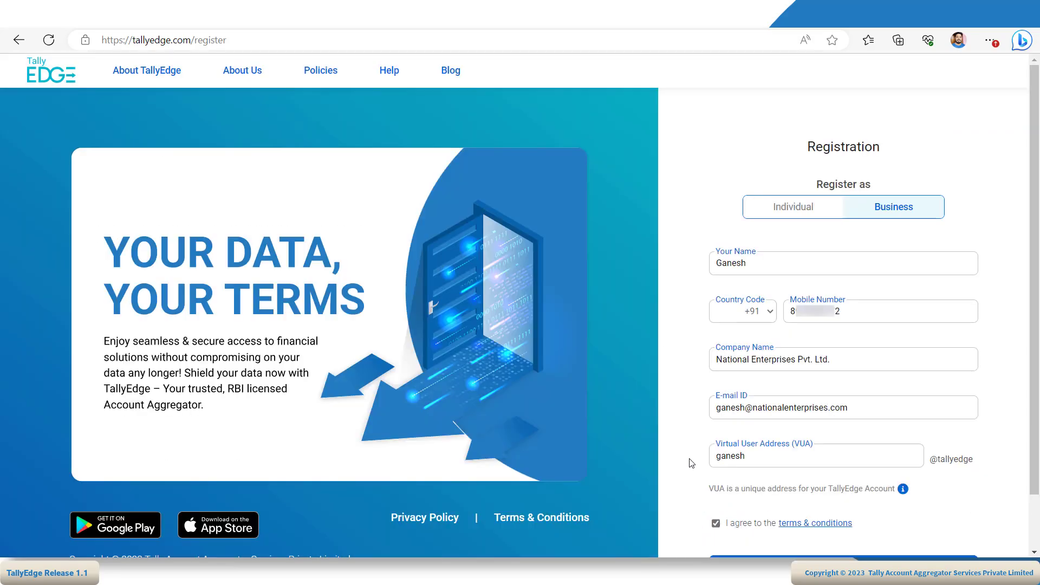
scroll(691, 463, "down", 1)
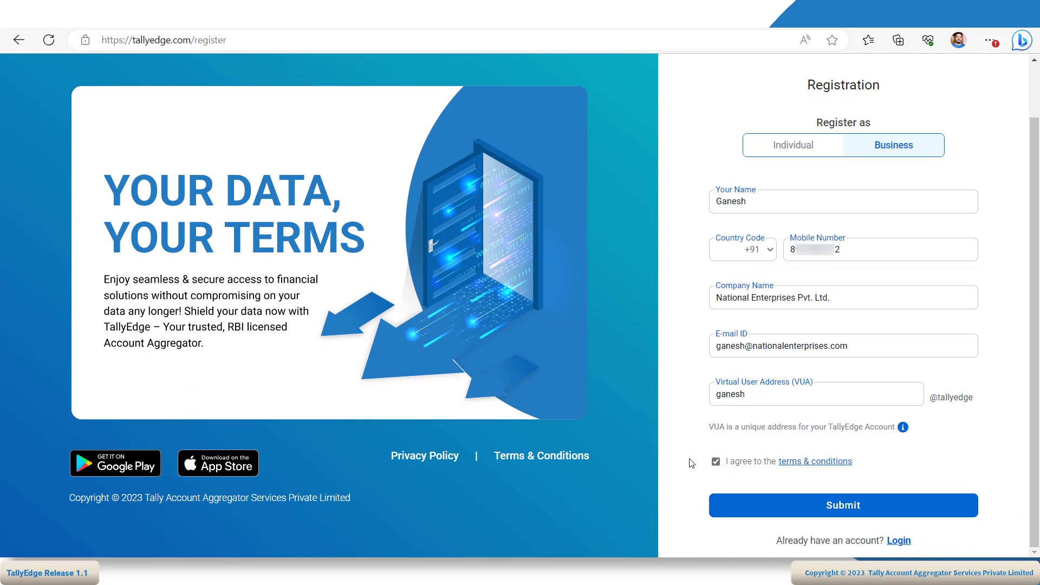
- Submit the business registration, confirm it with the one-time code, and begin e-mail verification
left_click(834, 509)
left_click(834, 510)
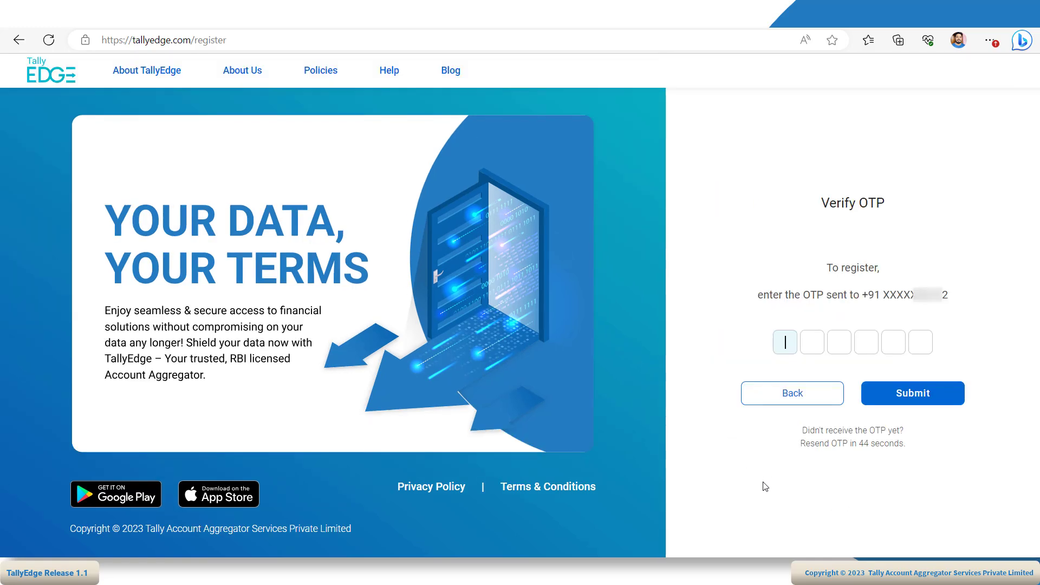
type("123")
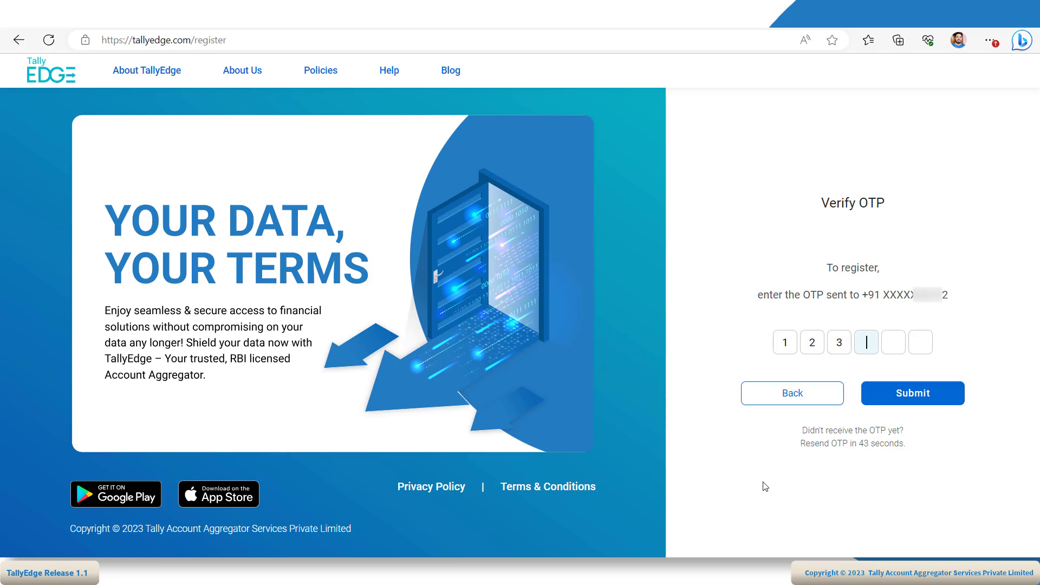
type("456")
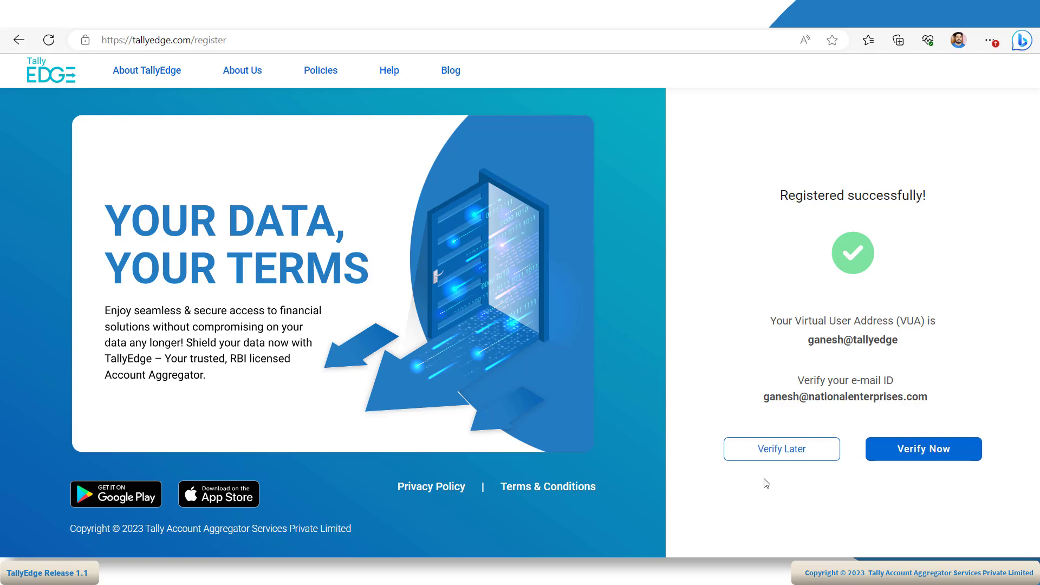
left_click(924, 452)
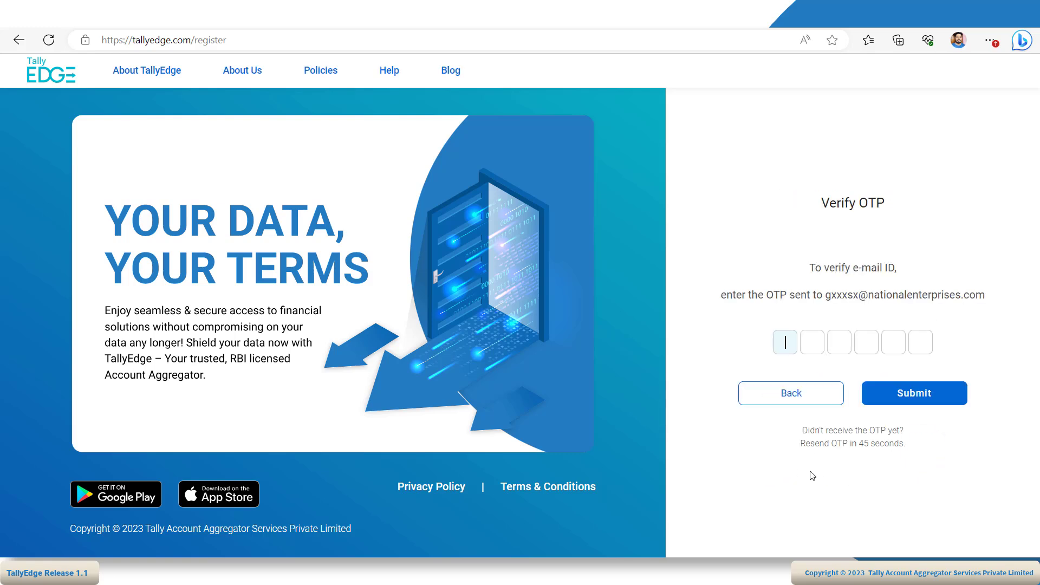
- Verify the business e-mail with its OTP, log out, and begin another registration
type("123456")
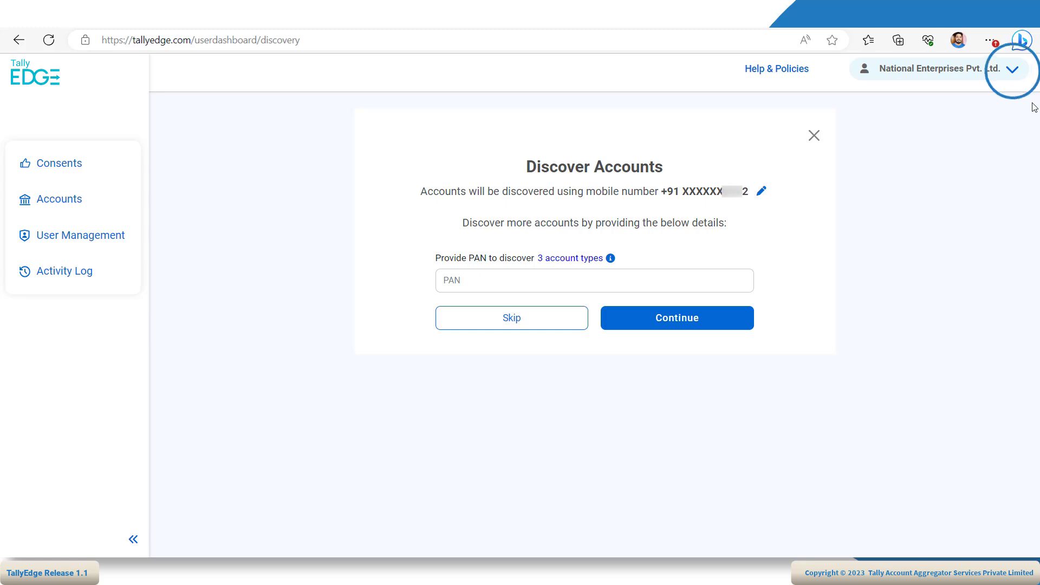
left_click(1011, 69)
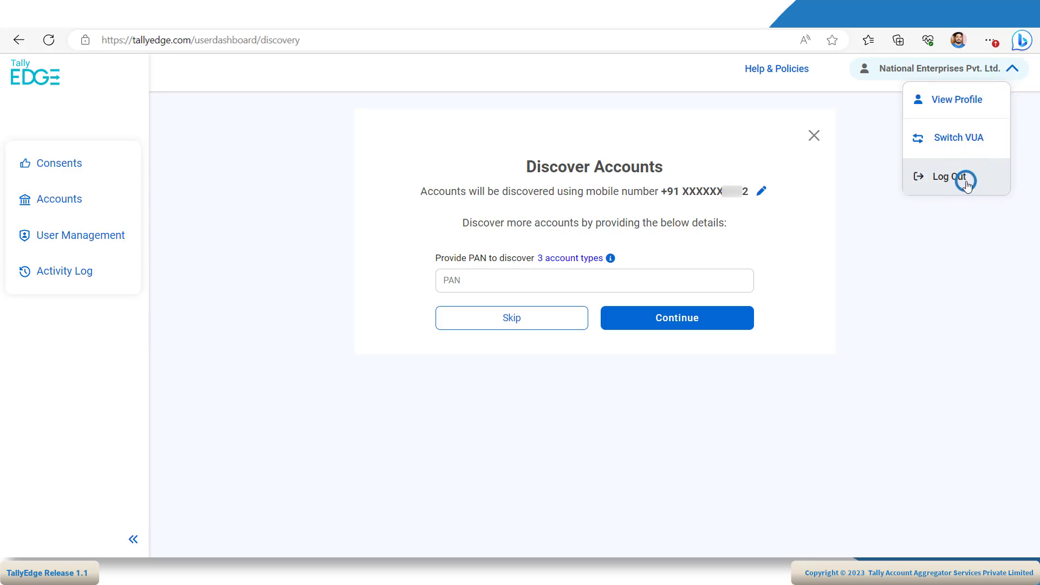
left_click(965, 180)
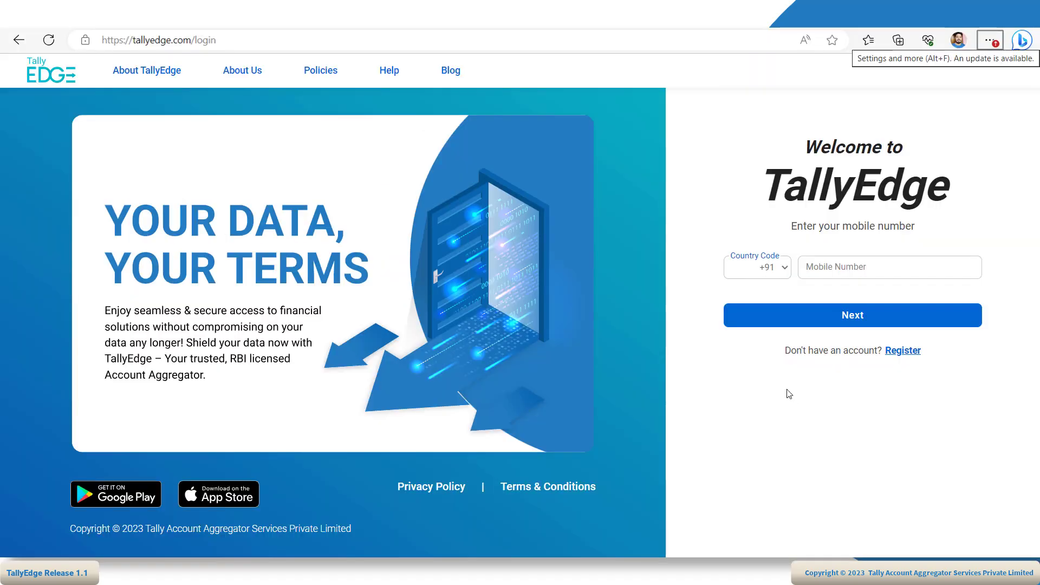
left_click(904, 352)
- Choose Business registration and enter the applicant's name and the same mobile number
left_click(893, 208)
left_click(758, 262)
type("Ramesh")
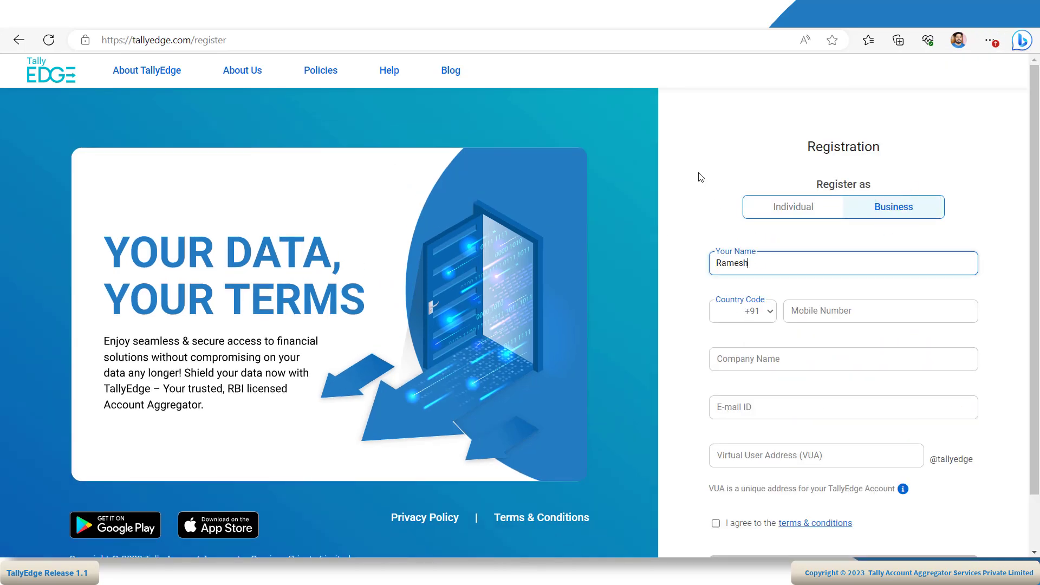
key("Return")
type("8XXXXXXXX2")
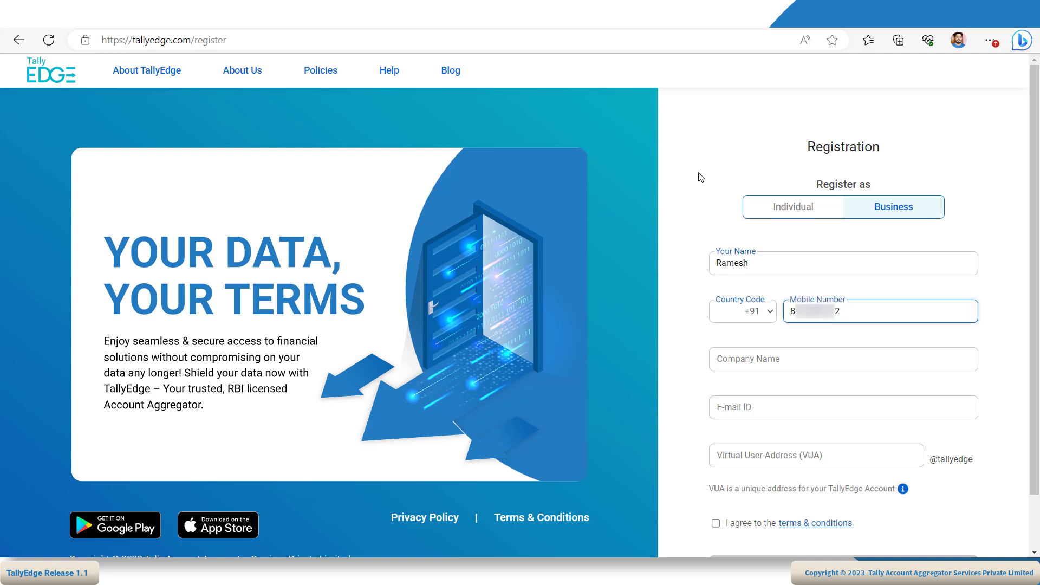
- Enter company name 'National Enterprises Pvt', the applicant's company e-mail ID and the VUA
key("Tab")
type("National Enterprises Pvt")
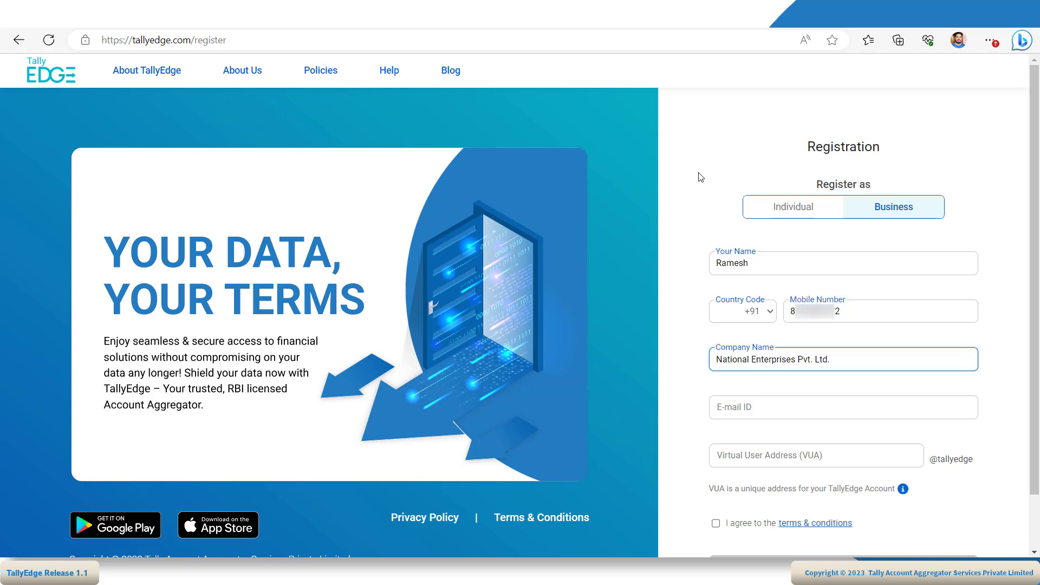
key("Tab")
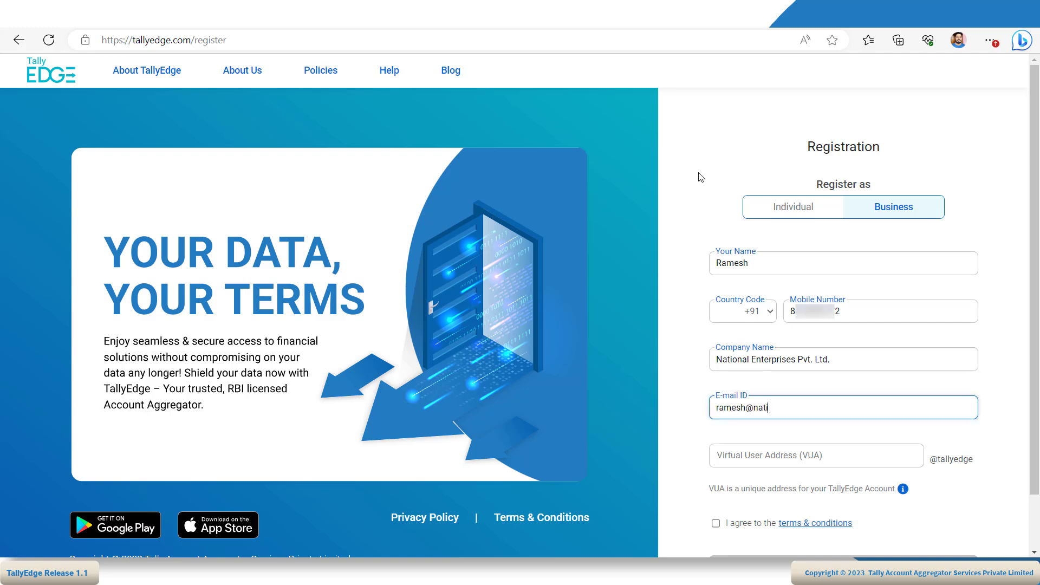
key("Tab")
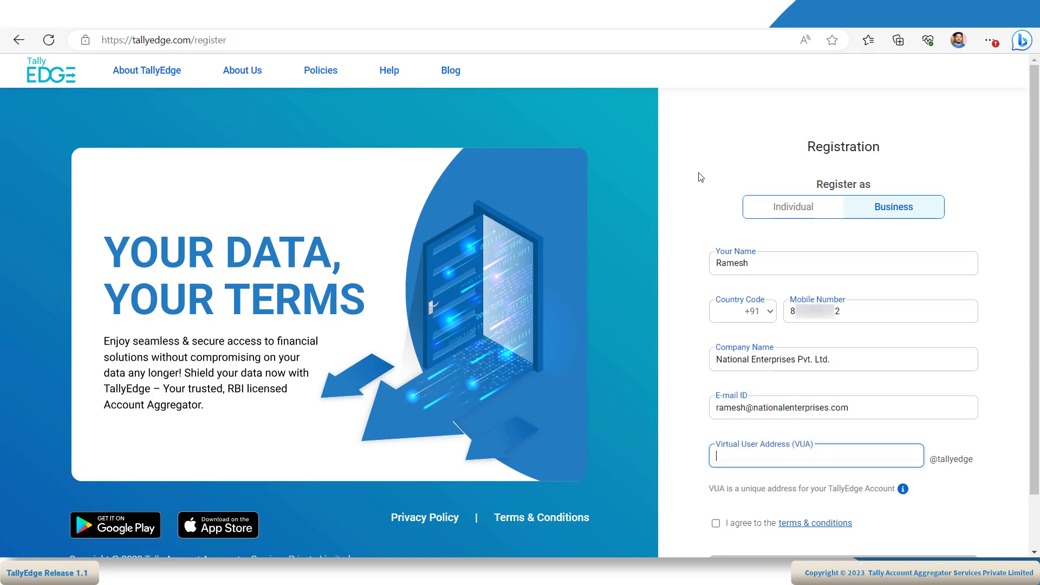
type("a")
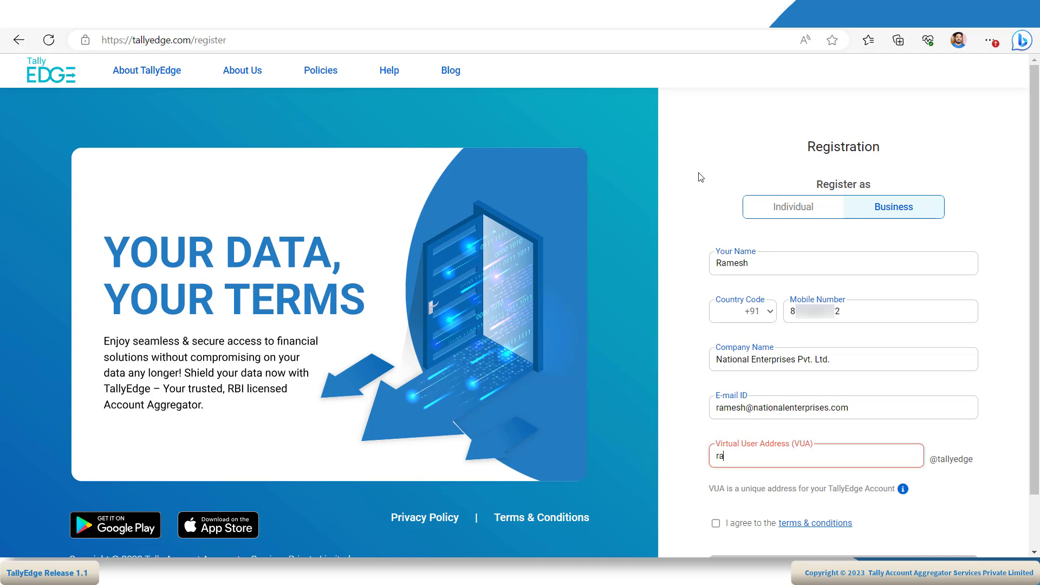
type("mesh")
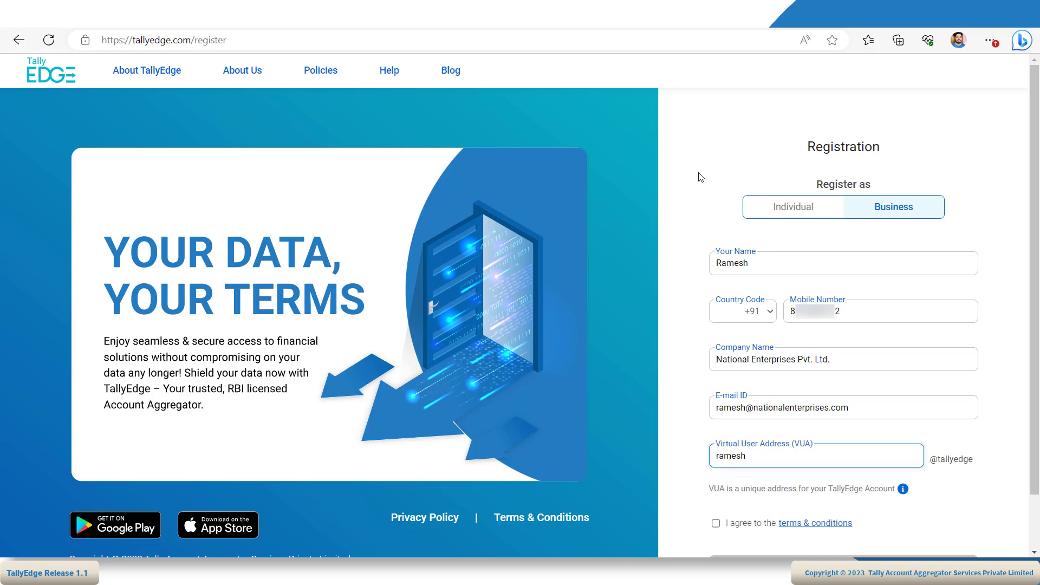
- Review the terms and conditions and tick I agree
left_click(806, 524)
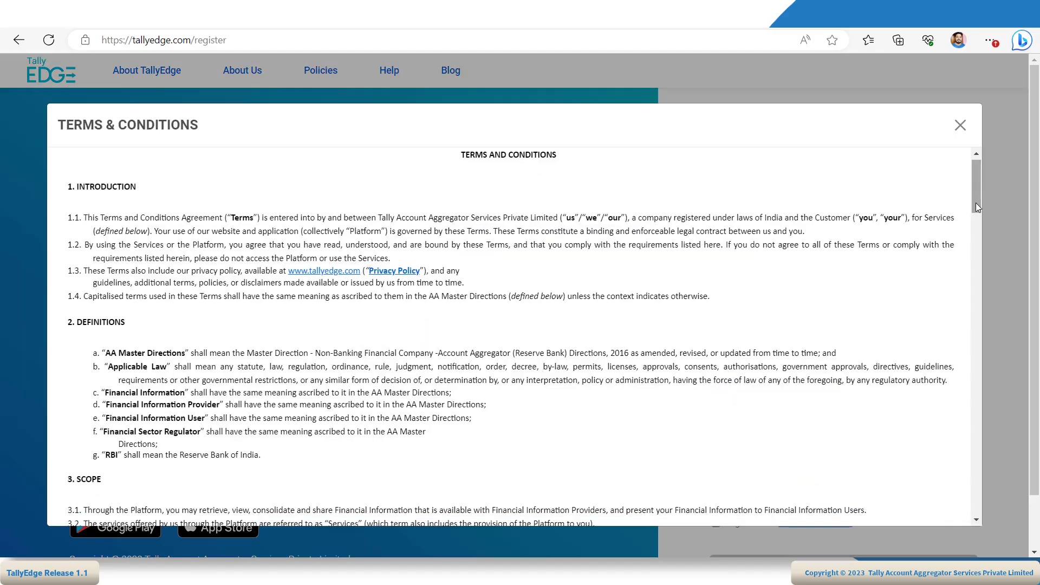
scroll(976, 202, "down", 15)
left_click(961, 121)
left_click(717, 524)
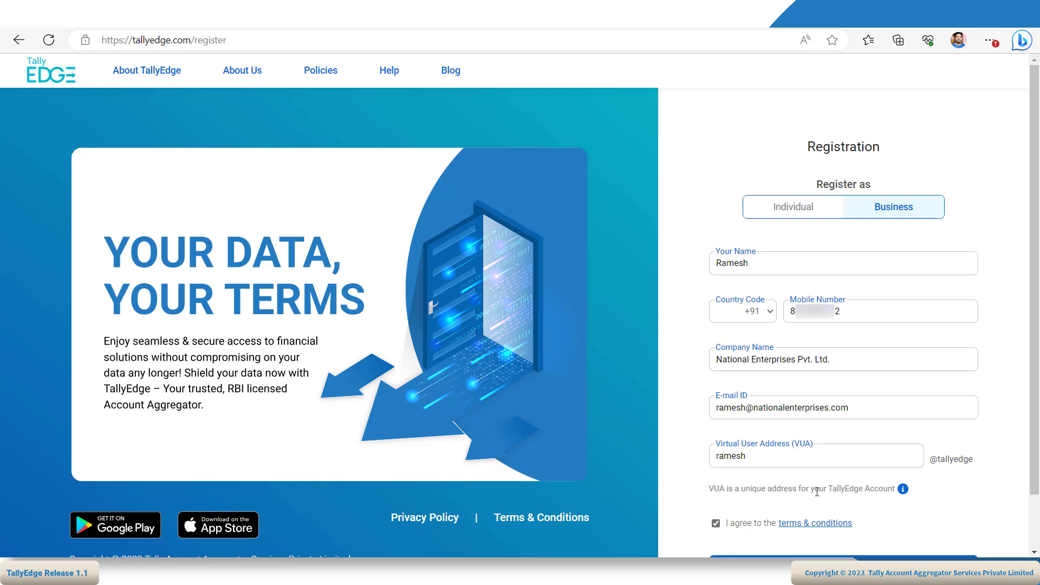
scroll(817, 491, "down", 2)
- Submit with the same mobile number, confirm the OTP, defer e-mail verification, and log out
left_click(850, 505)
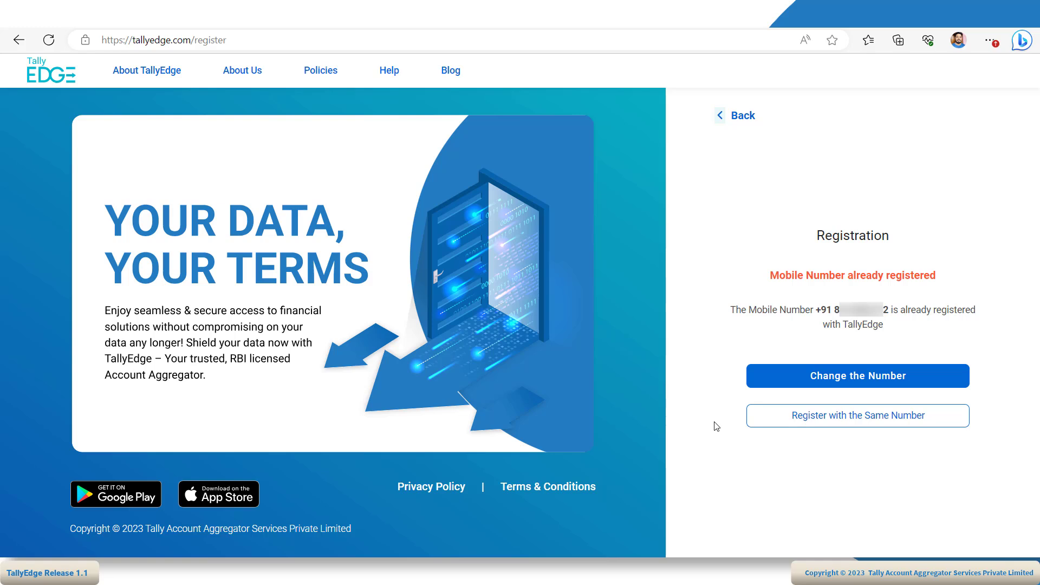
left_click(860, 425)
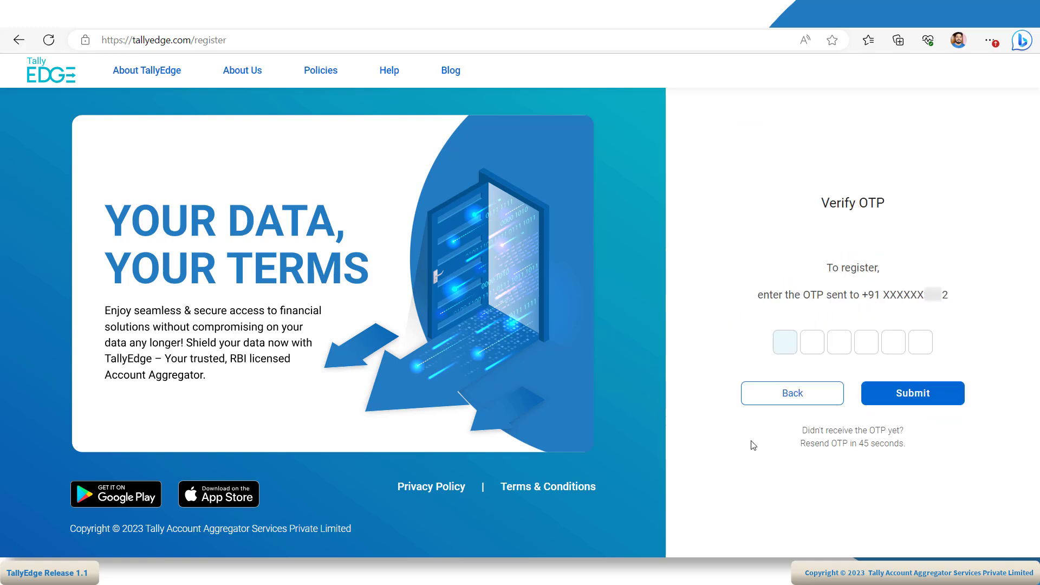
type("123")
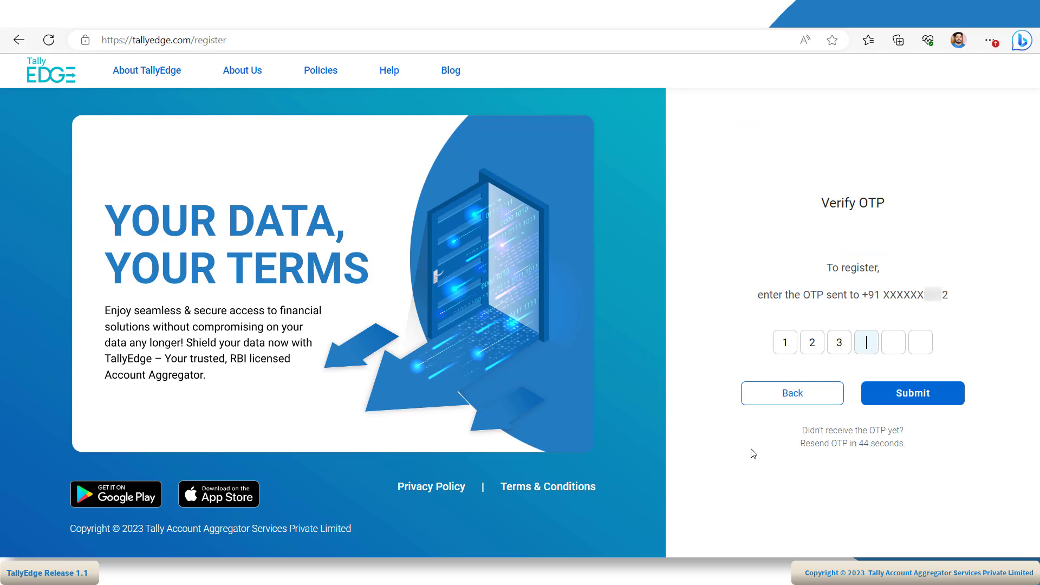
type("456")
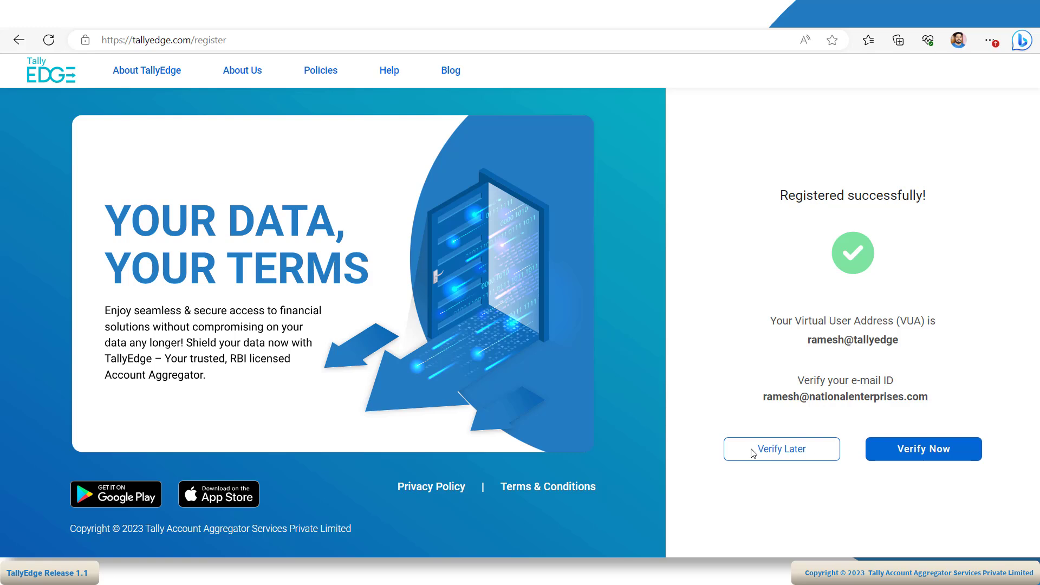
left_click(753, 450)
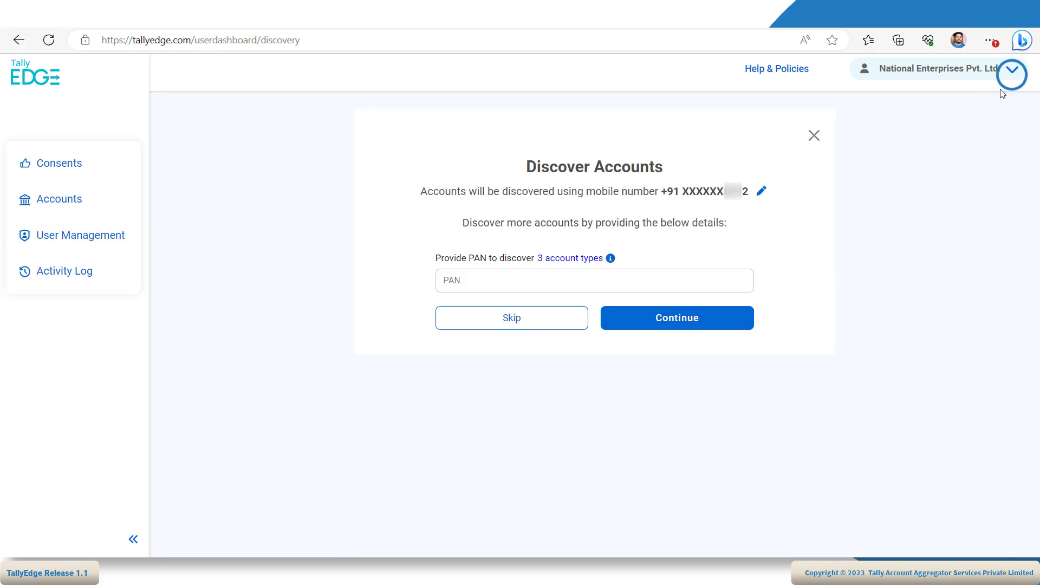
left_click(1012, 70)
left_click(961, 181)
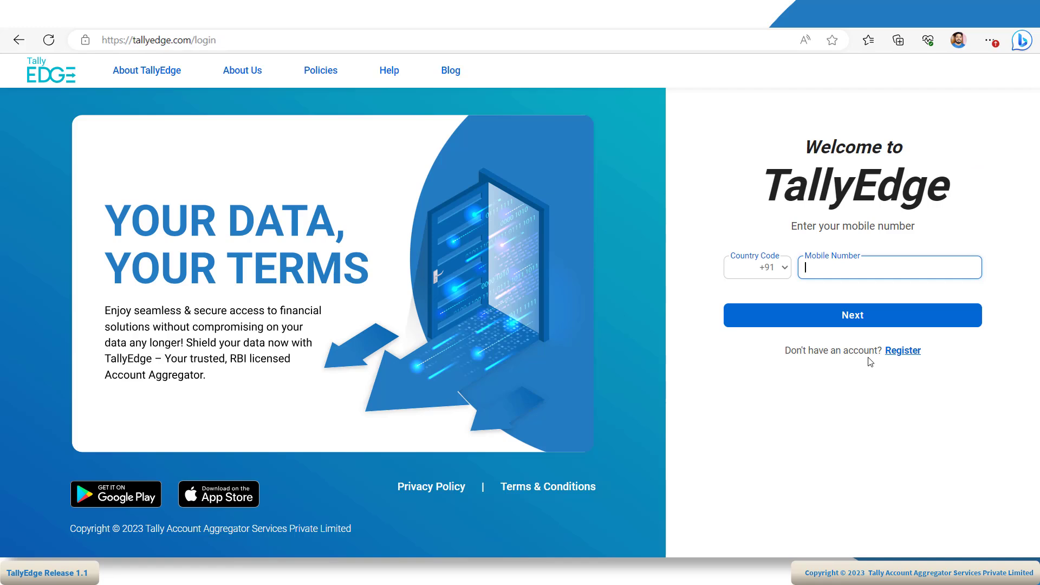
- Log in with the shared mobile number and OTP, then pick the second National Enterprises VUA
type("82")
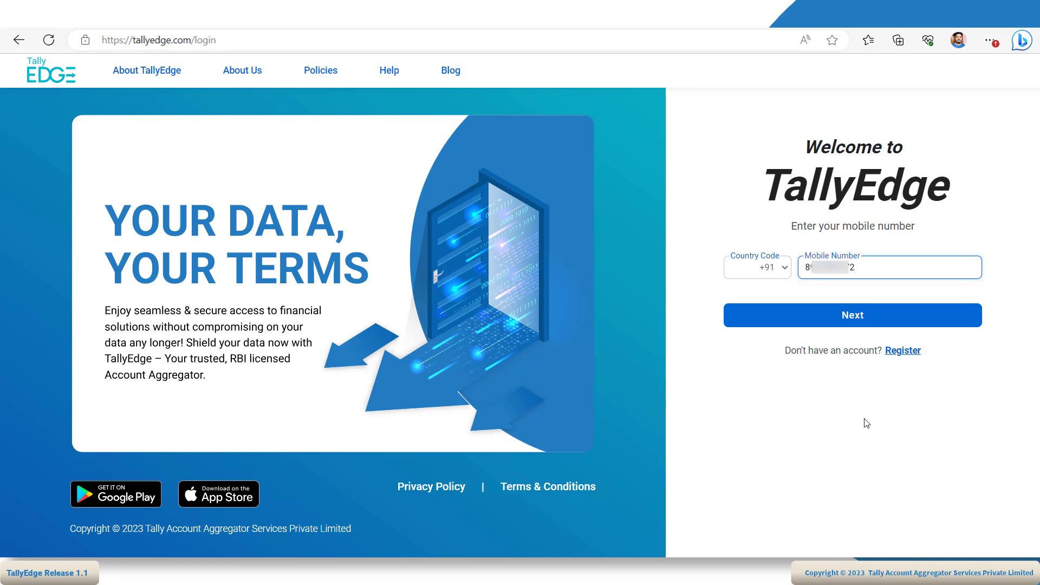
key("Return")
type("123456")
key("Return")
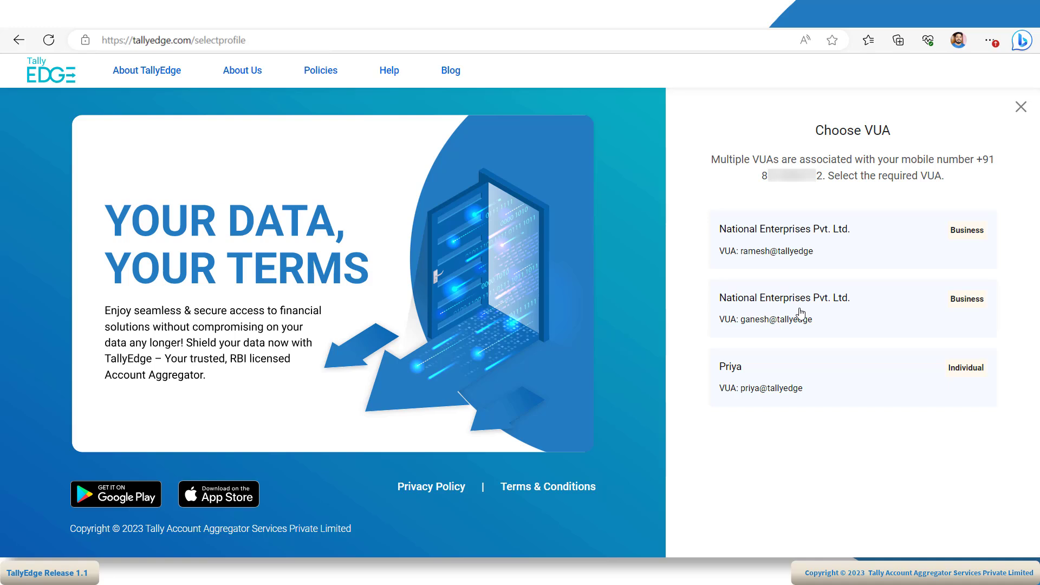
left_click(800, 313)
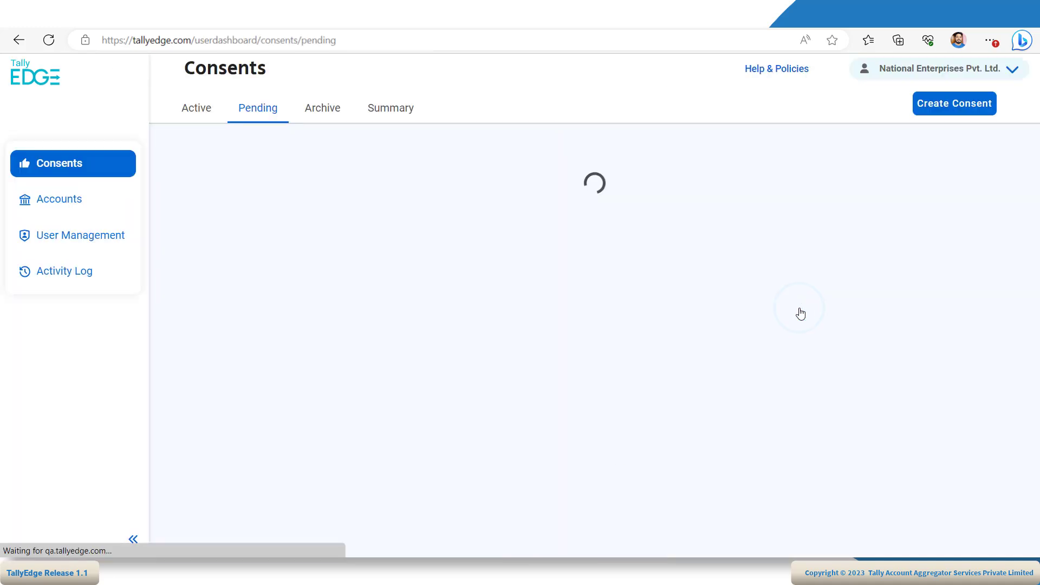